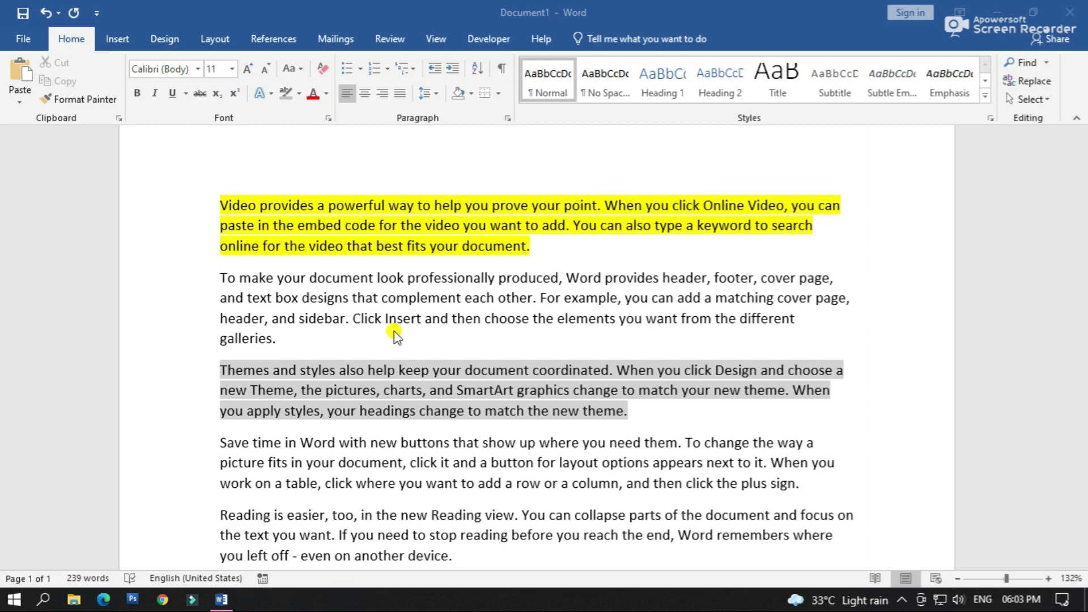
Close Document1 without saving, then relaunch Word from the Windows search Recent list.
left_click(1067, 11)
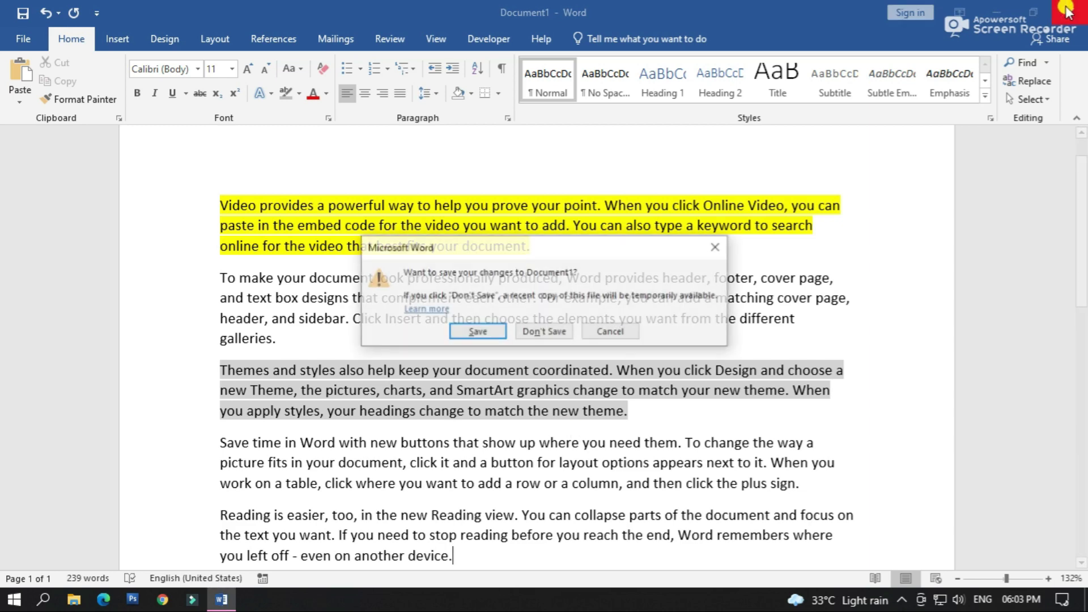
left_click(551, 332)
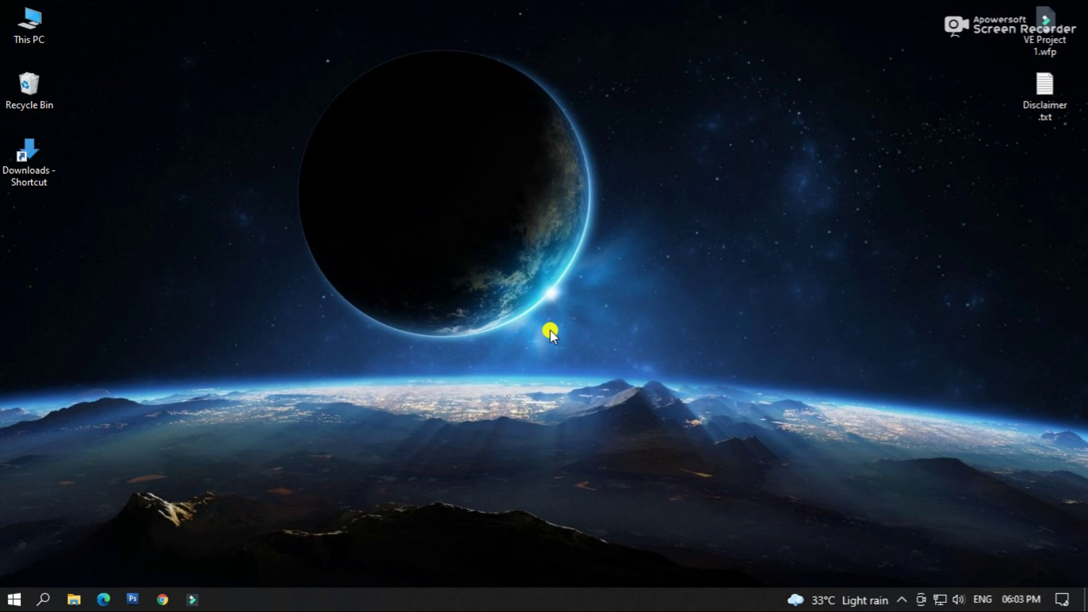
left_click(43, 599)
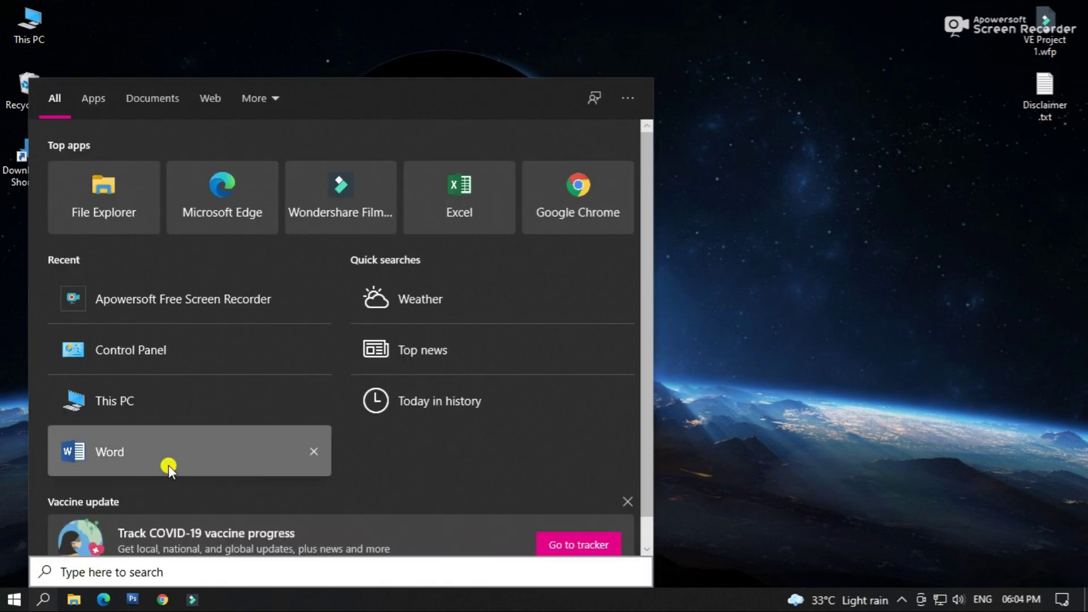
left_click(168, 465)
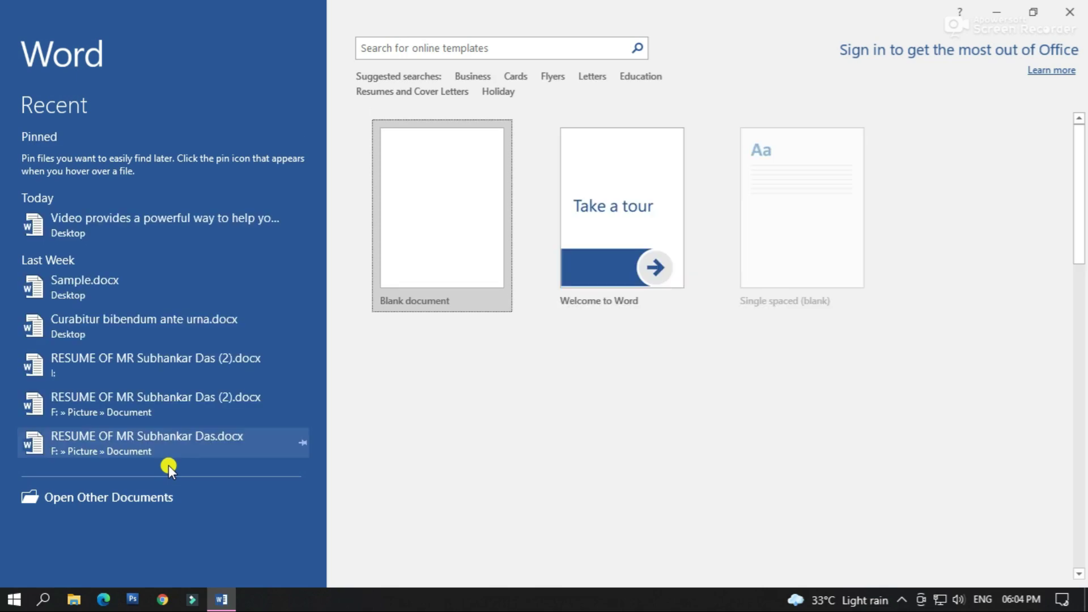
Create a blank document and use Manage Document > Recover Unsaved Documents to list the UnsavedFiles folder.
left_click(411, 213)
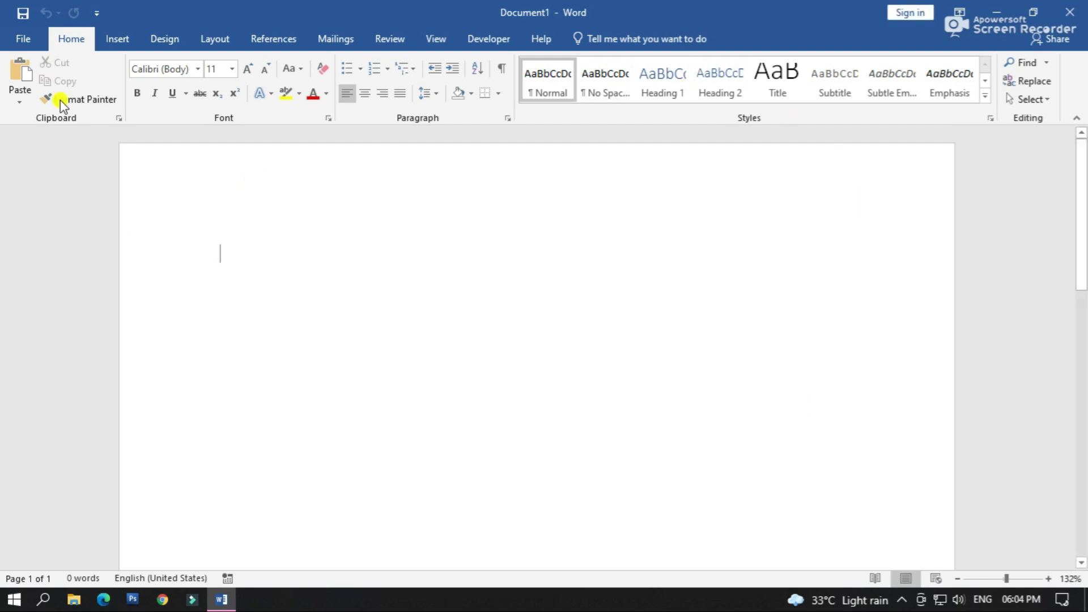
left_click(23, 42)
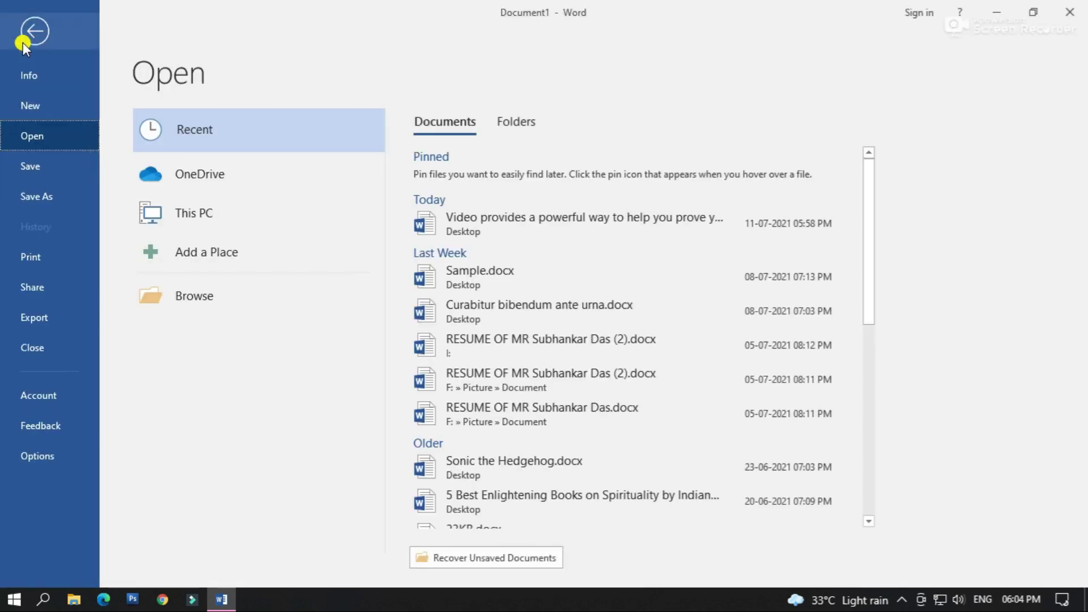
left_click(45, 79)
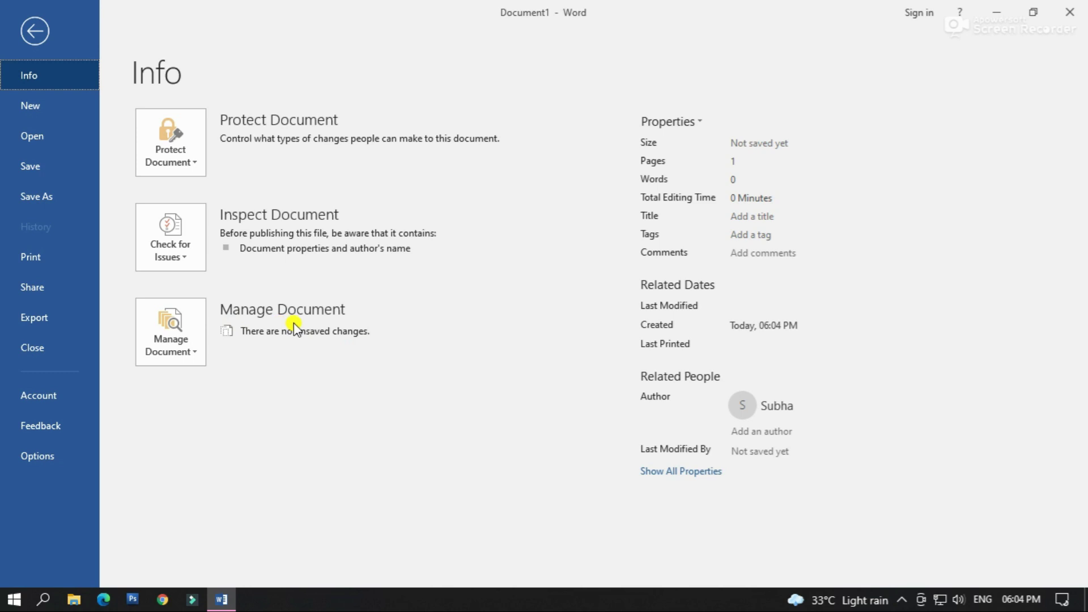
left_click(186, 339)
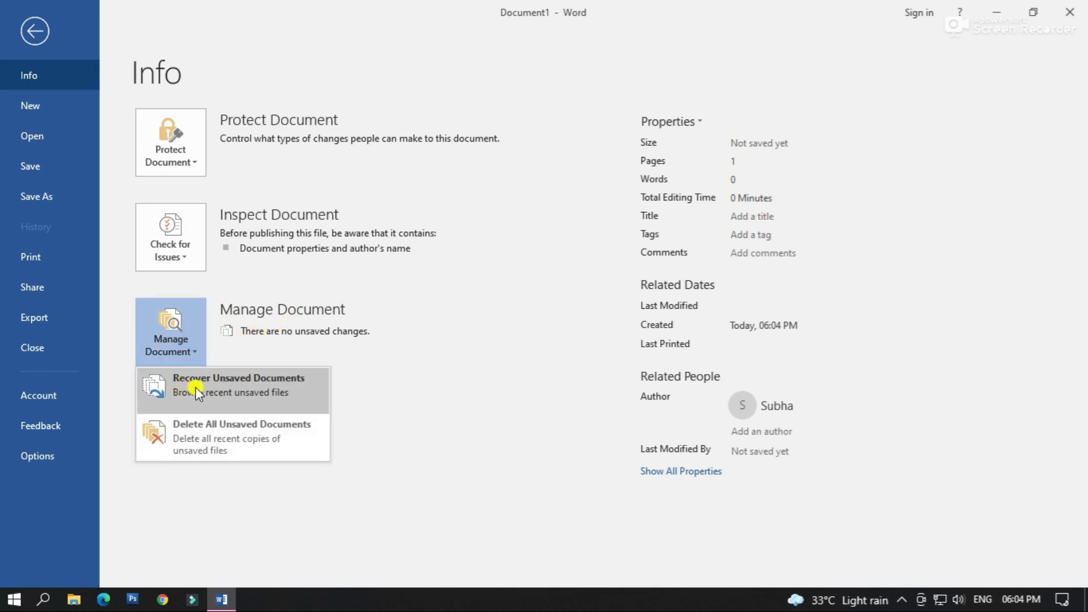
left_click(275, 387)
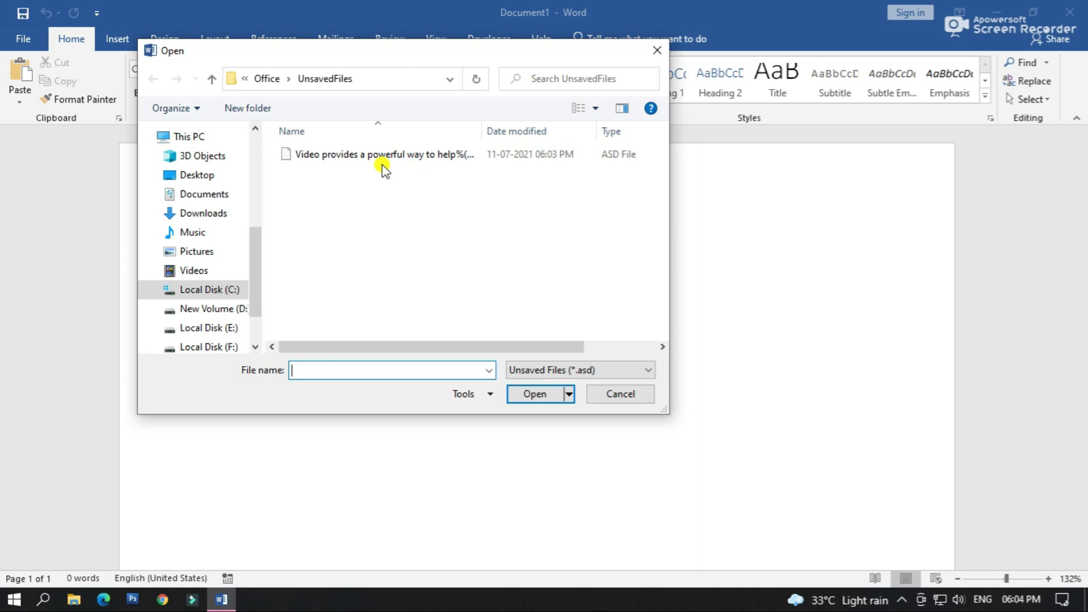
Open the auto-recovered .asd file from the UnsavedFiles folder.
left_click(374, 160)
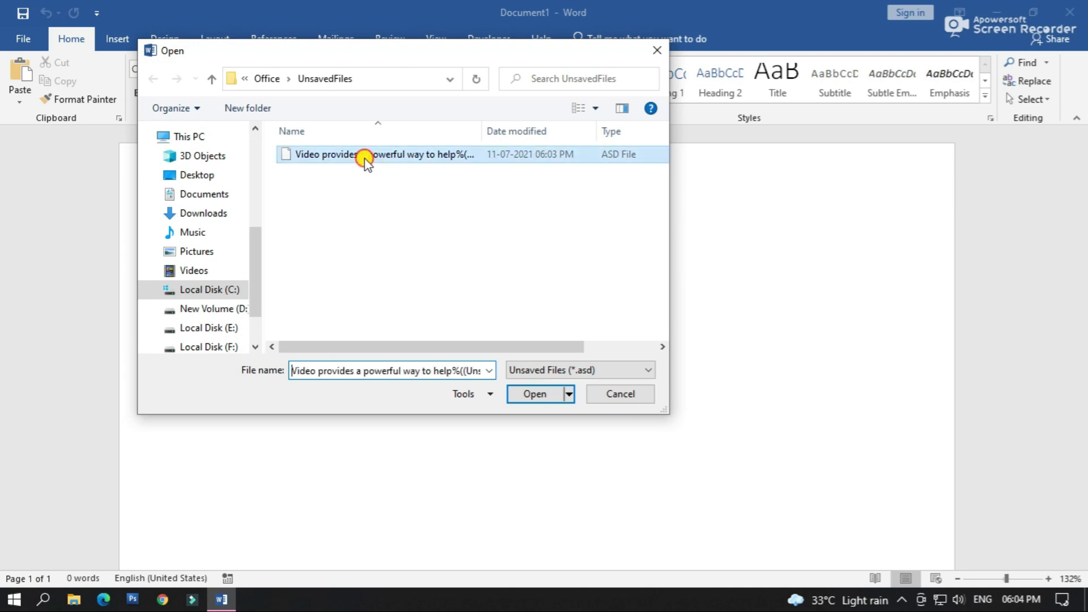
left_click(512, 395)
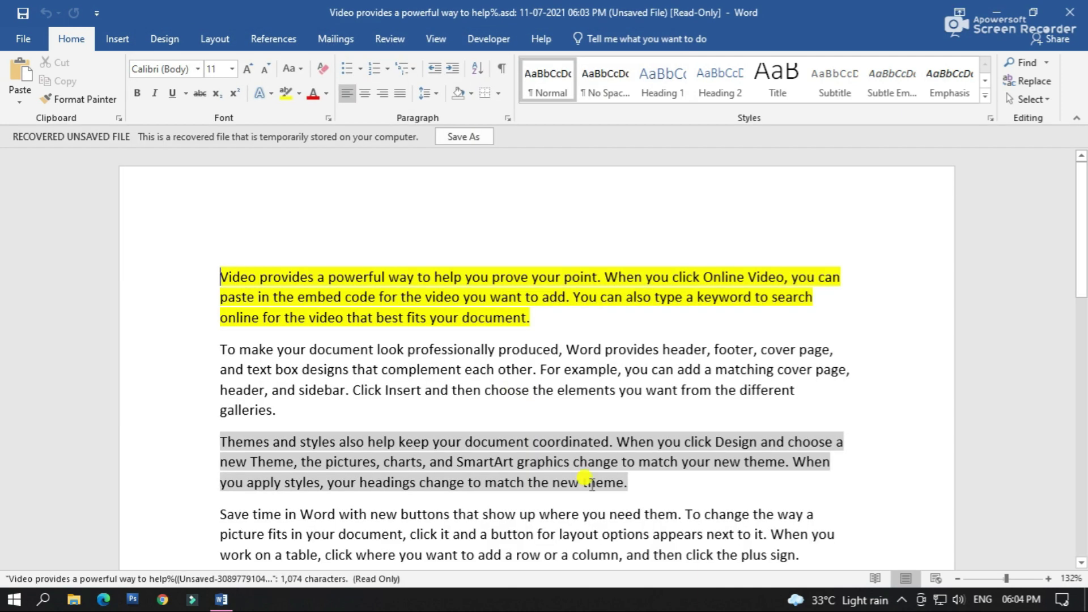
left_click_drag(1080, 262, 1082, 289)
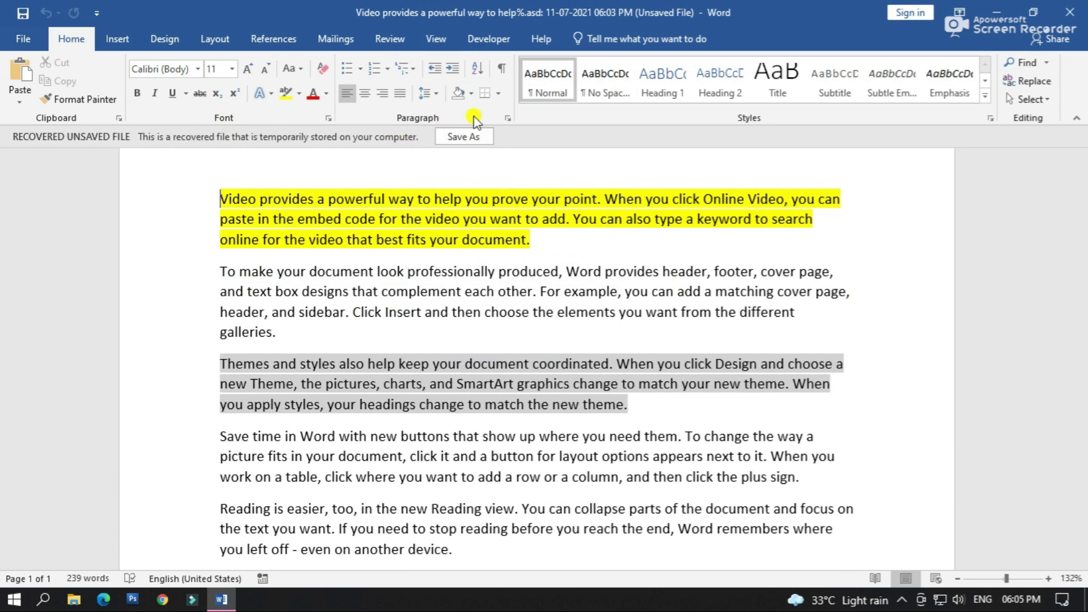
Save the recovered document to the Desktop as a .docx file.
left_click(472, 146)
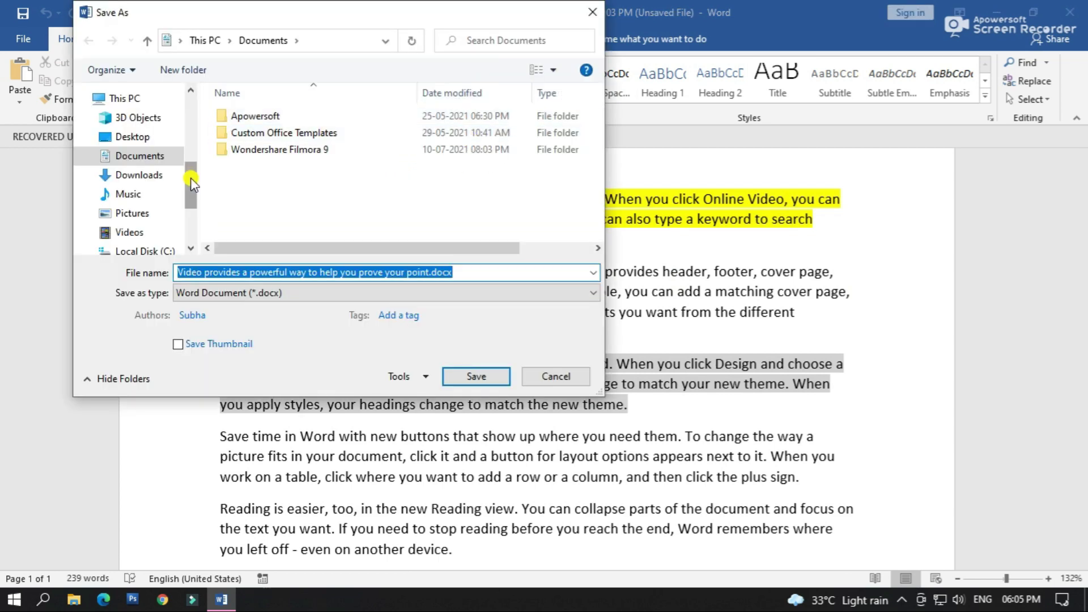
scroll(182, 198, "up", 5)
left_click(132, 124)
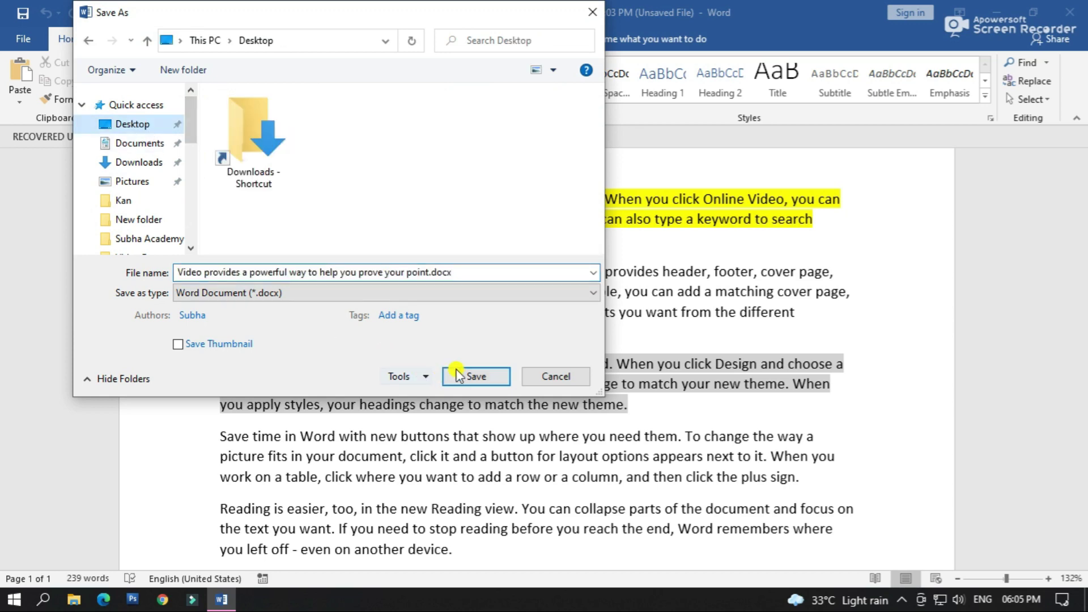
left_click(476, 376)
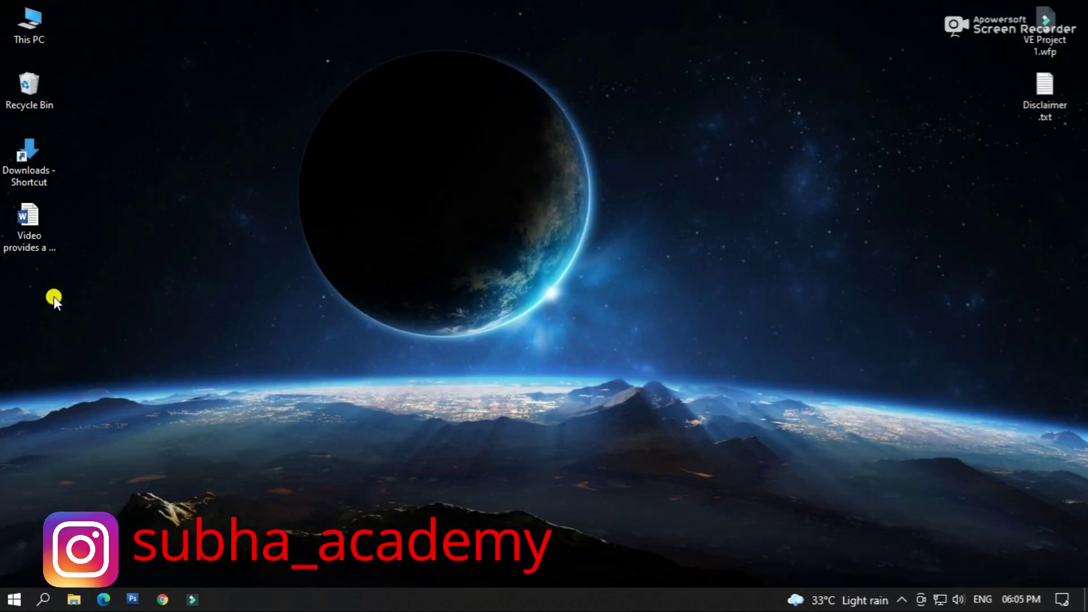
Open the saved .docx from the Desktop, then relaunch Word to its start screen via Windows search.
left_click(48, 243)
double_click(49, 256)
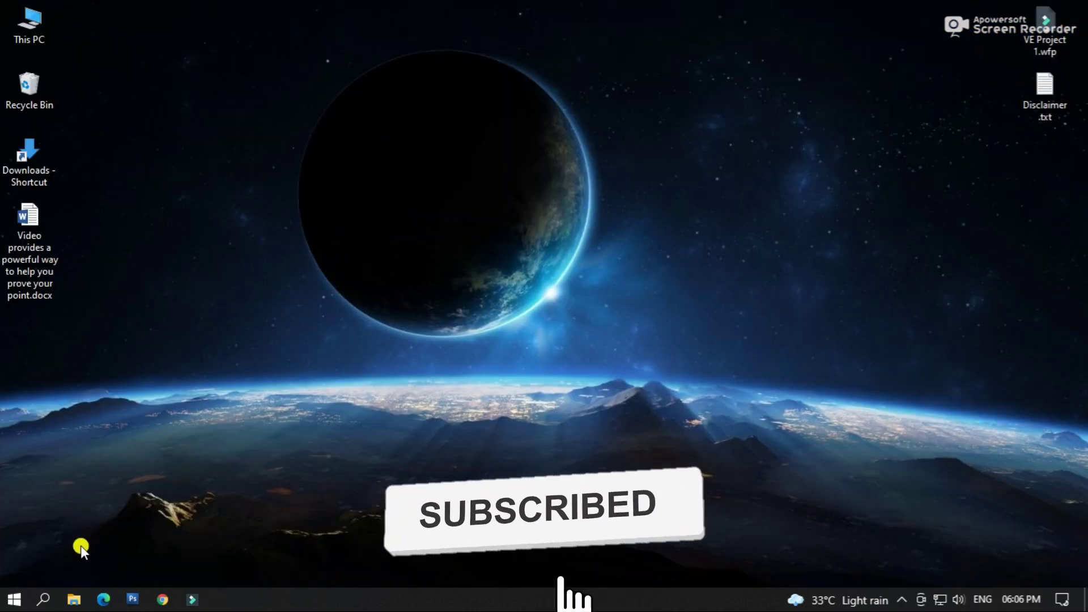
left_click(44, 599)
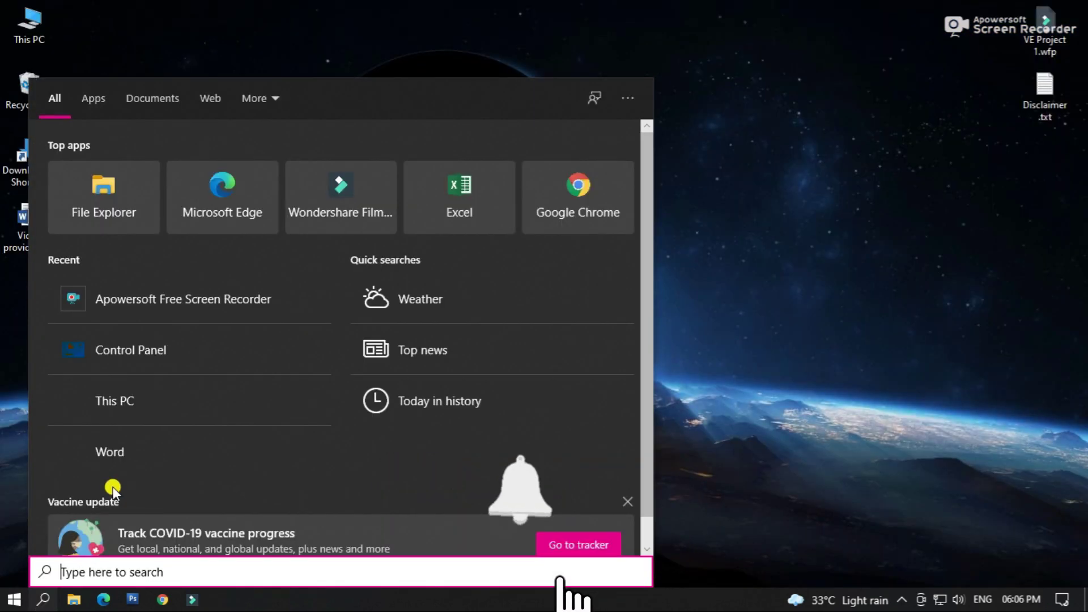
left_click(137, 450)
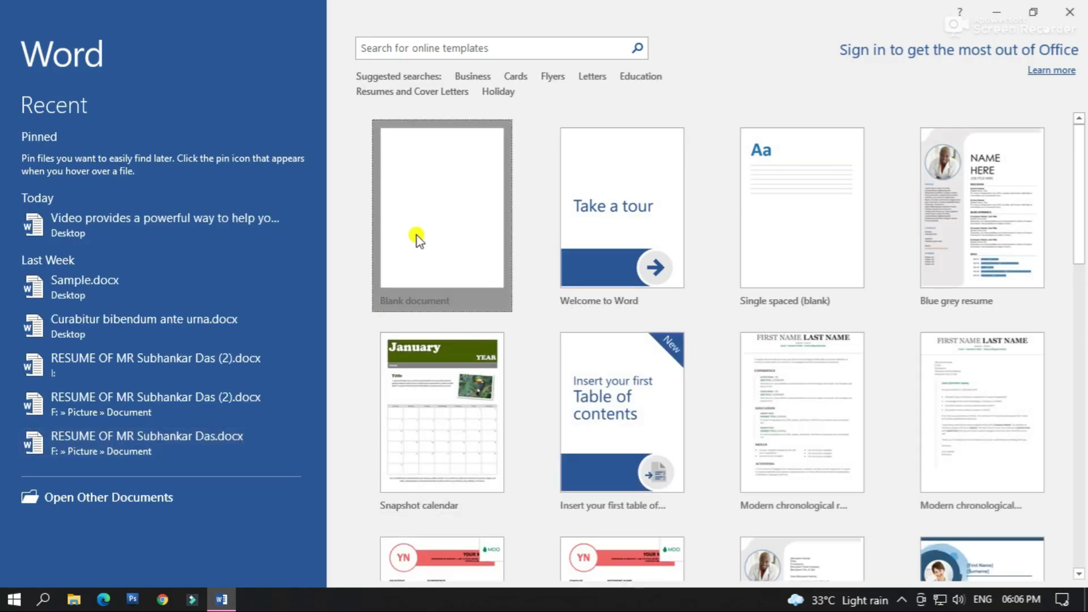
left_click(417, 235)
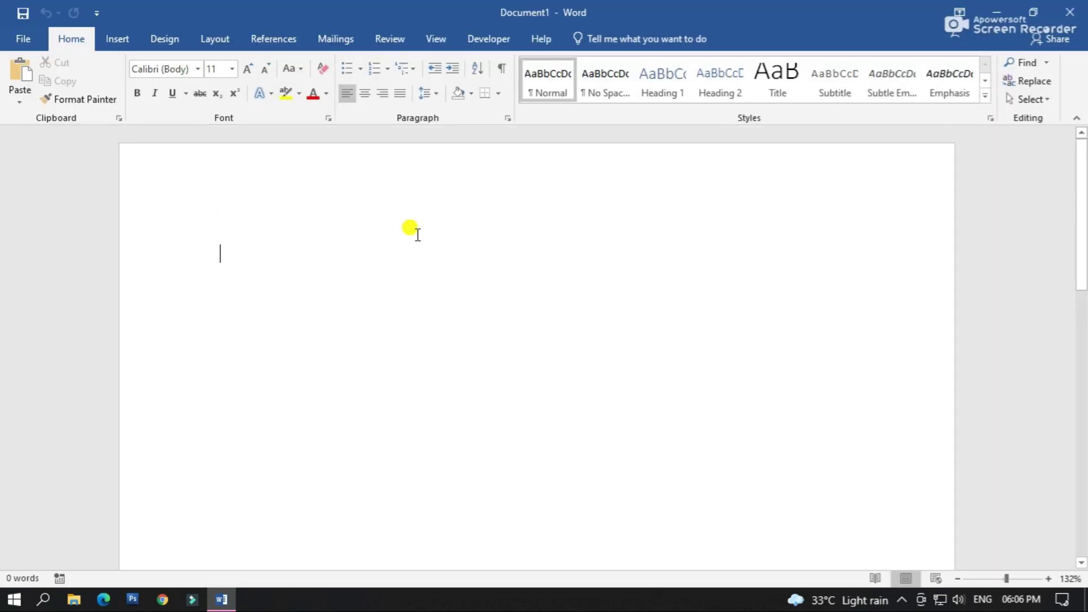
left_click(20, 41)
left_click(46, 77)
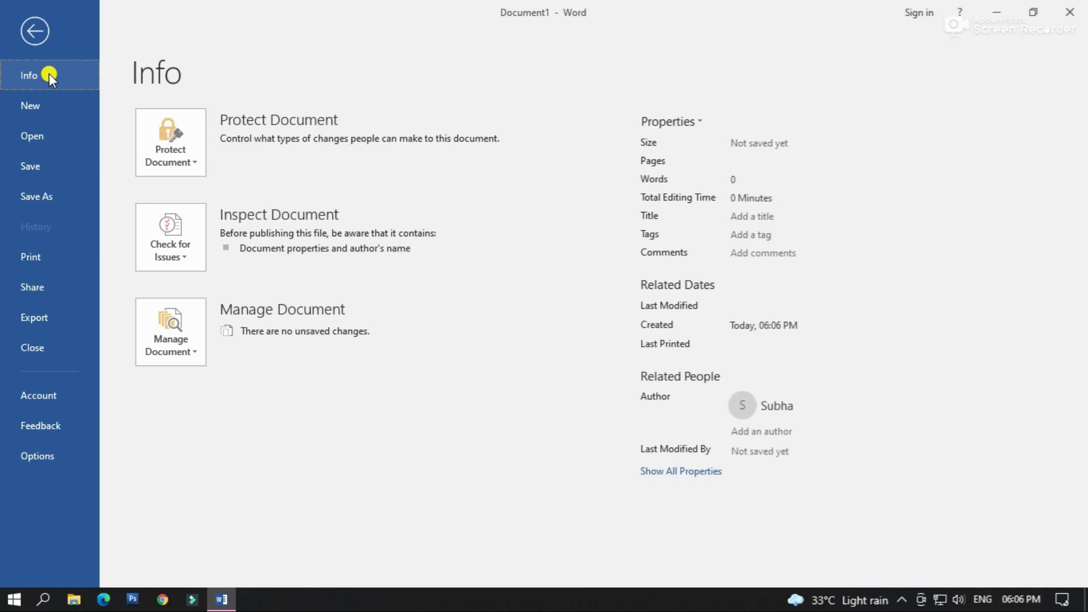
left_click(185, 331)
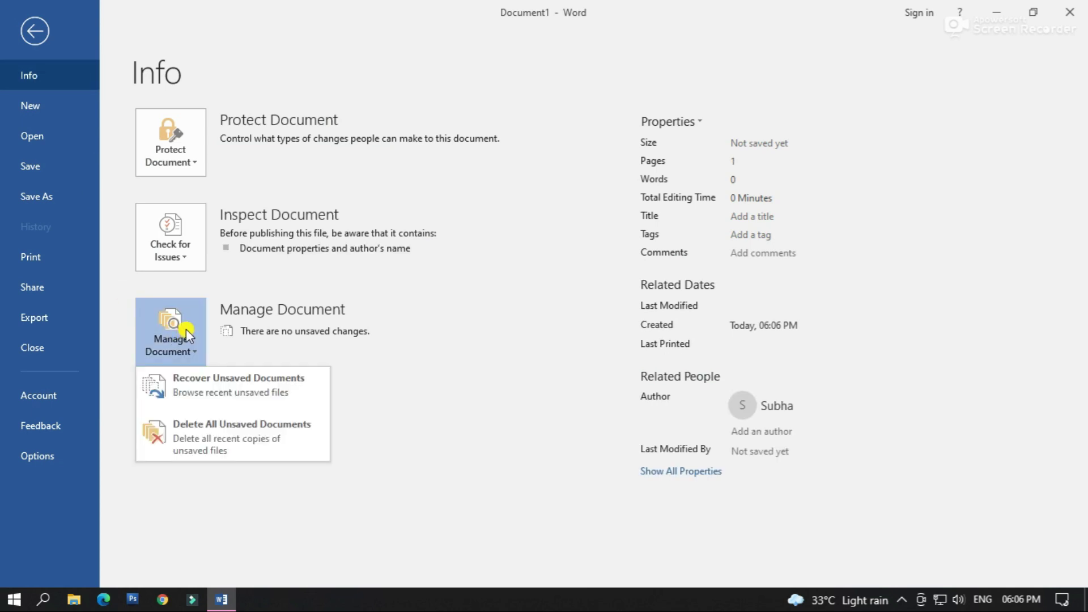
left_click(287, 393)
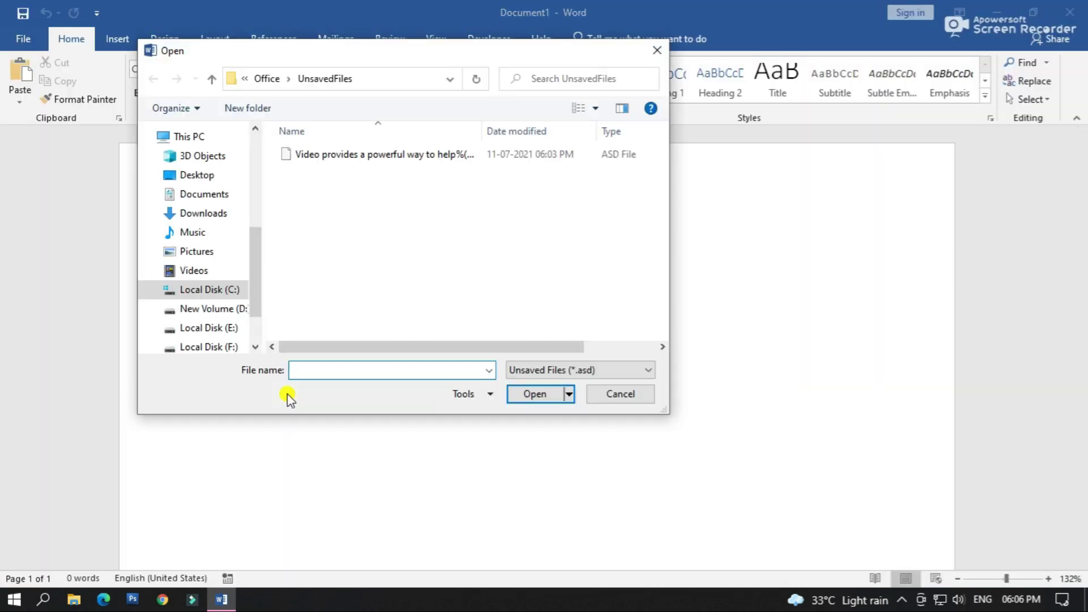
left_click(377, 80)
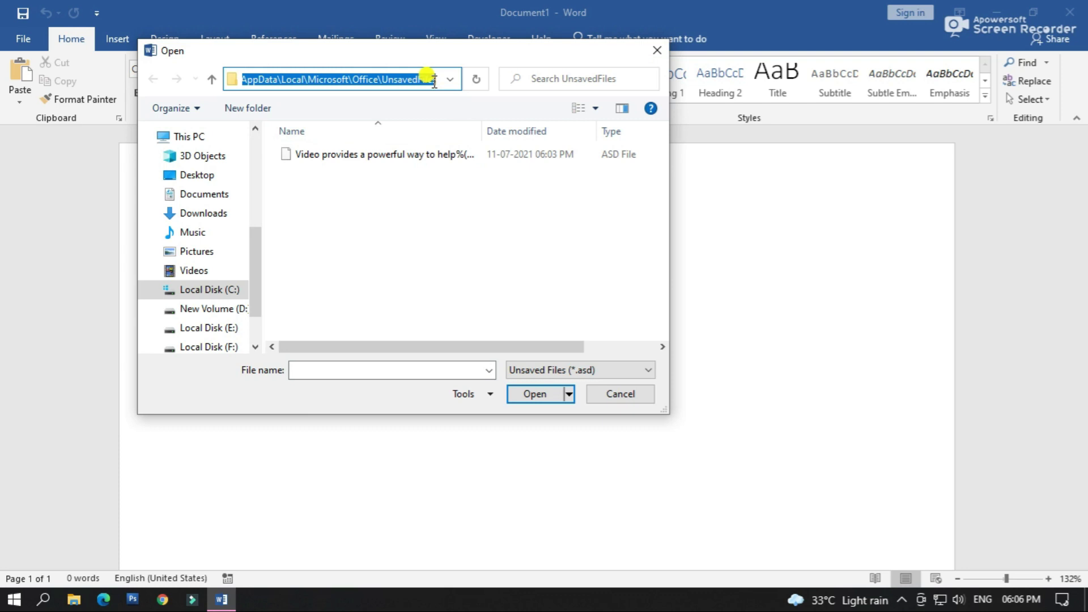
left_click(623, 394)
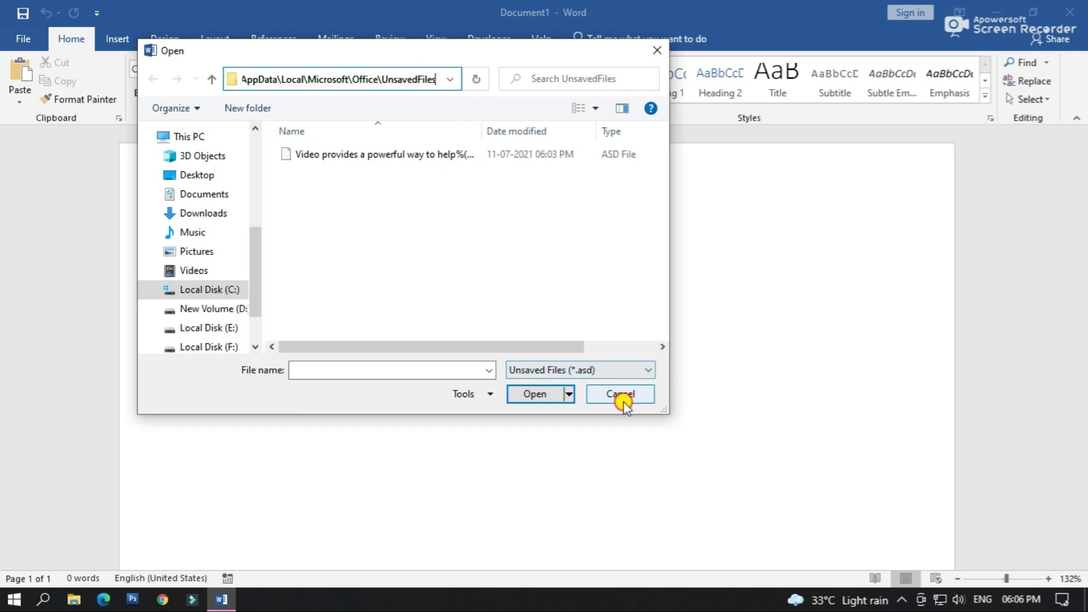
In Word Options > Save, set AutoRecover to every 1 minute with the UnsavedFiles folder as its location.
left_click(26, 40)
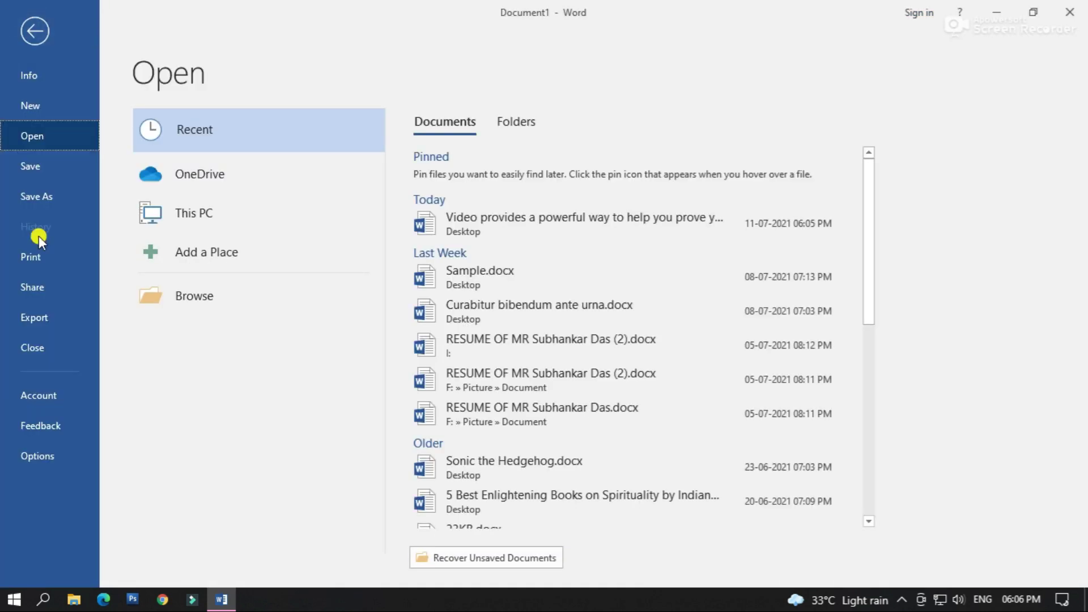
left_click(56, 458)
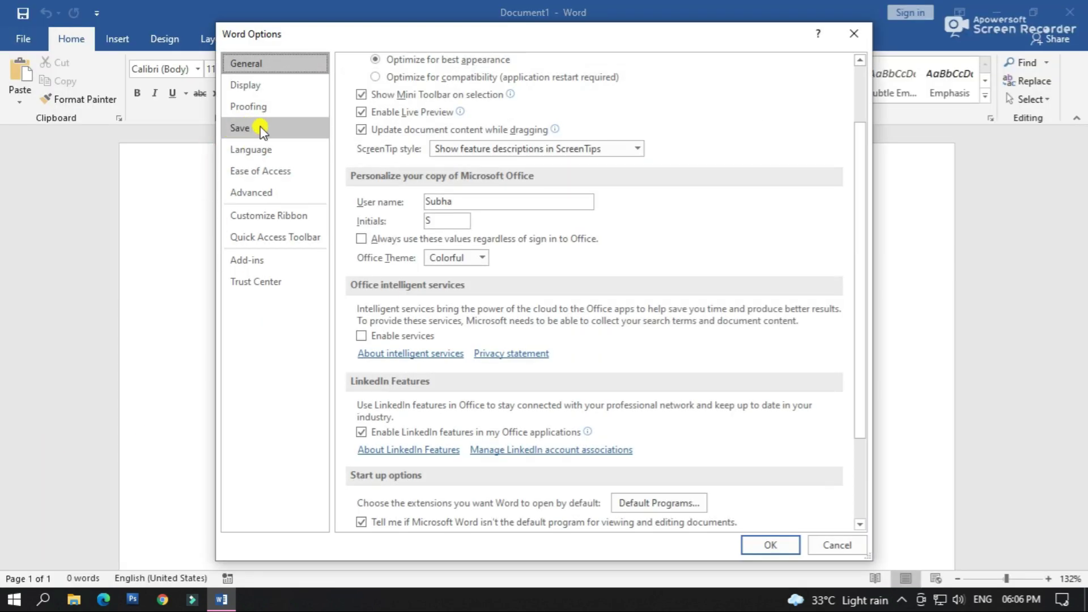
left_click(270, 129)
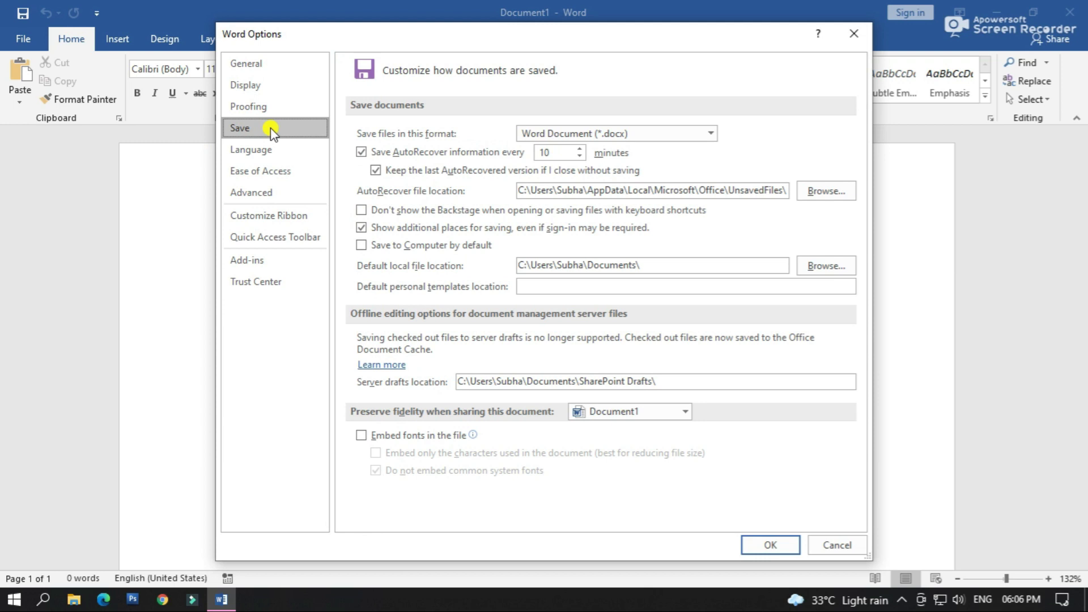
double_click(555, 153)
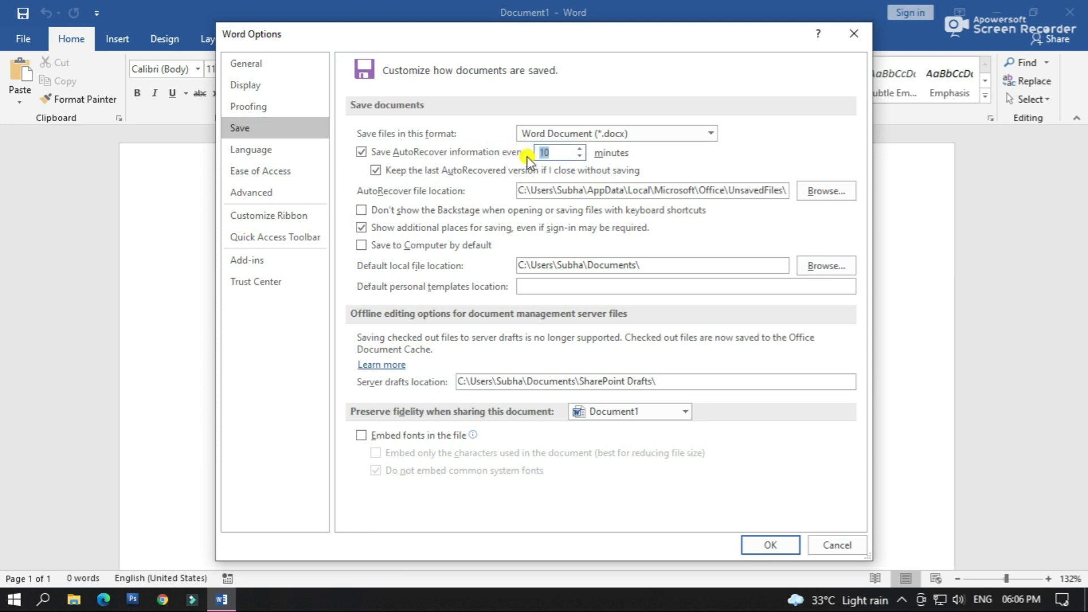
type("1")
left_click(713, 190)
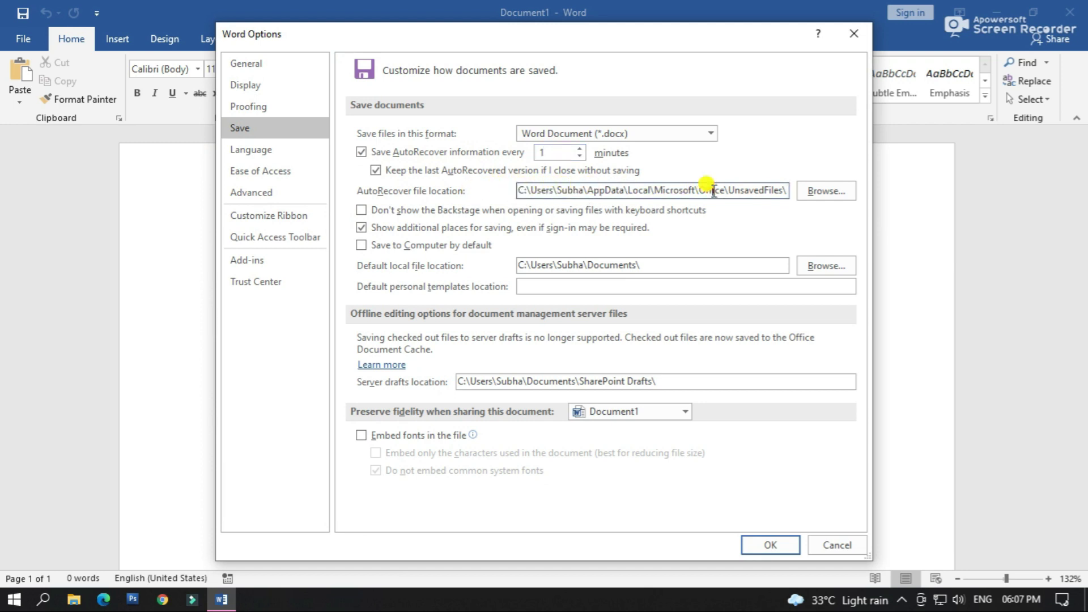
double_click(770, 191)
key("ctrl+c")
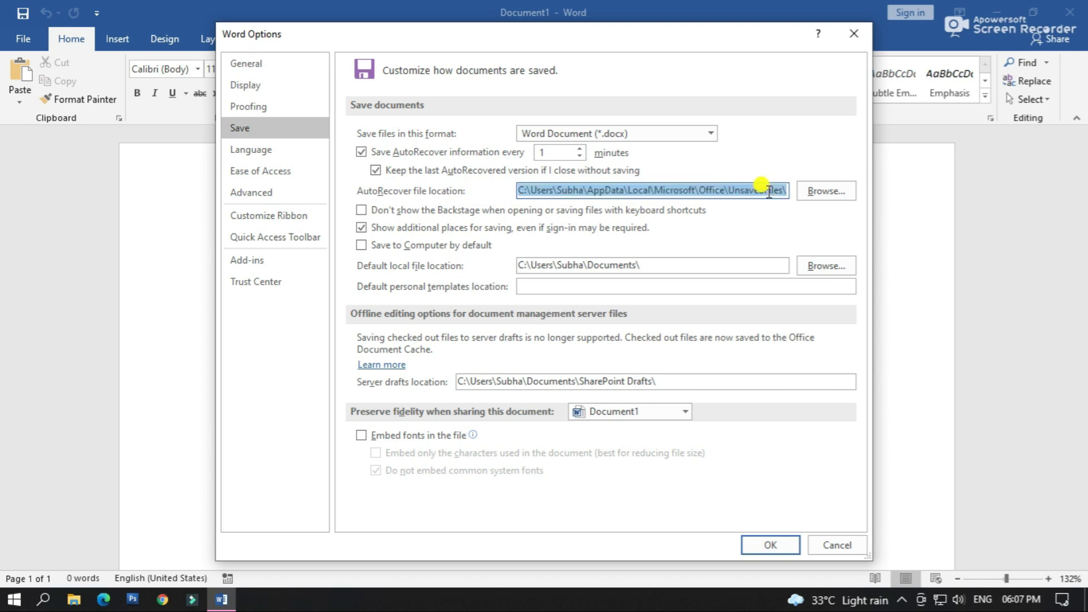
key("BackSpace")
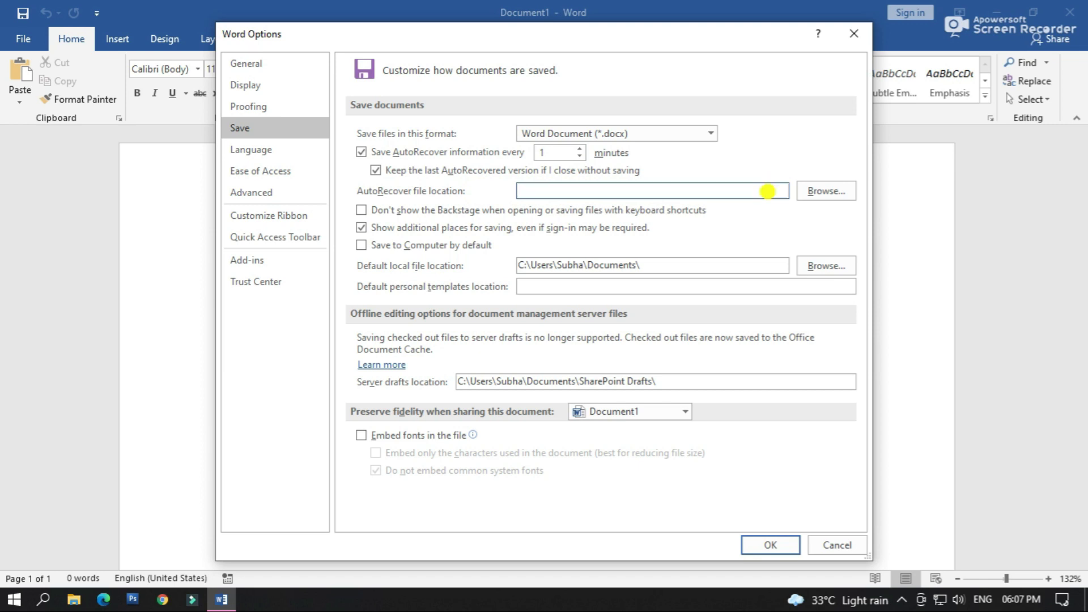
key("ctrl+v")
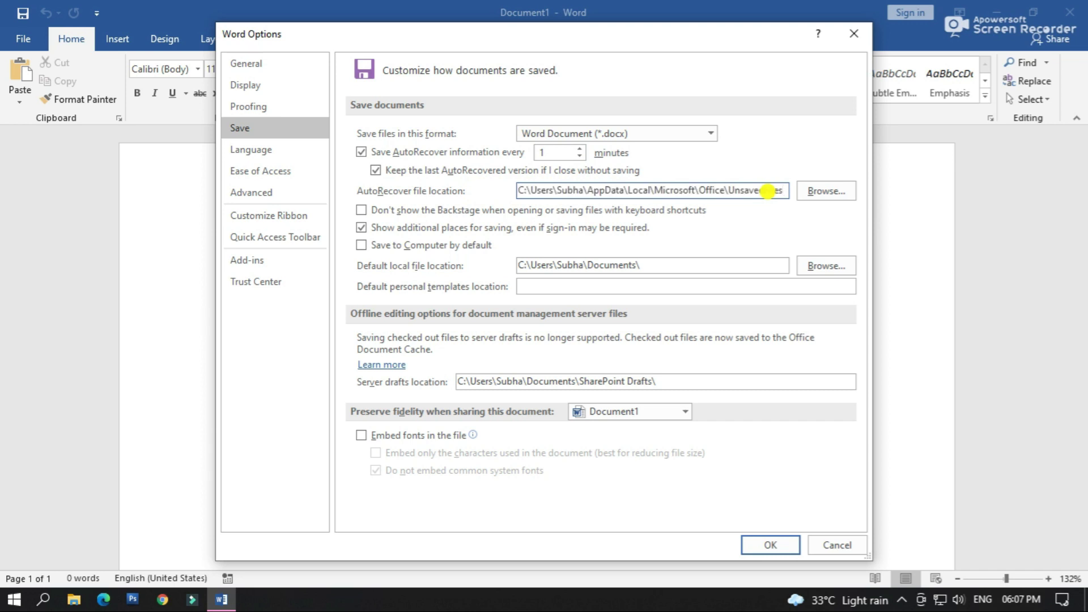
left_click(772, 543)
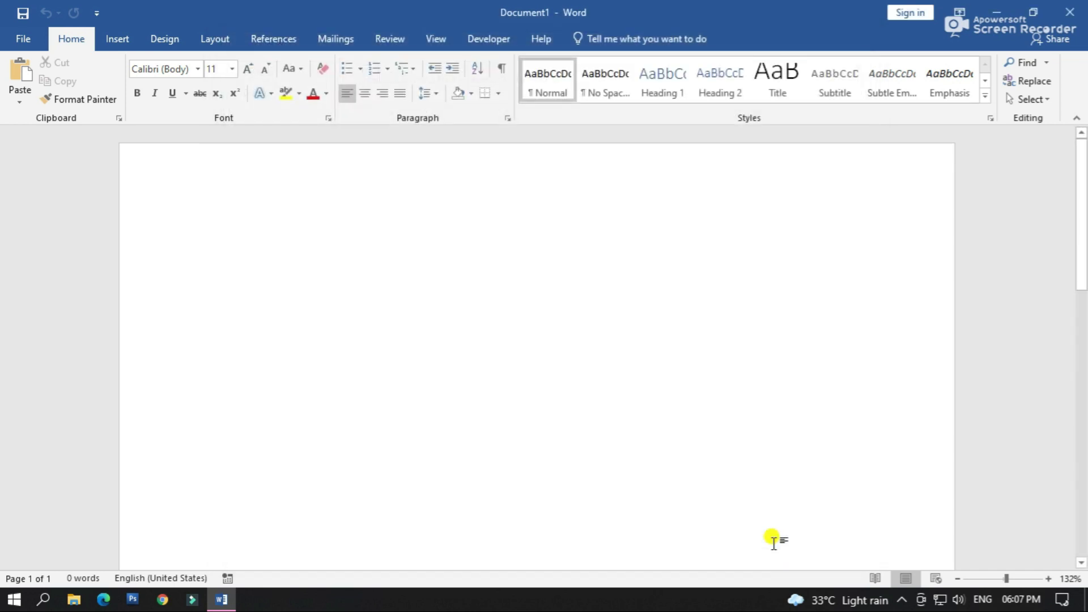
Open This PC and paste the UnsavedFiles path into the address bar to reach that folder.
key("super+d")
double_click(44, 26)
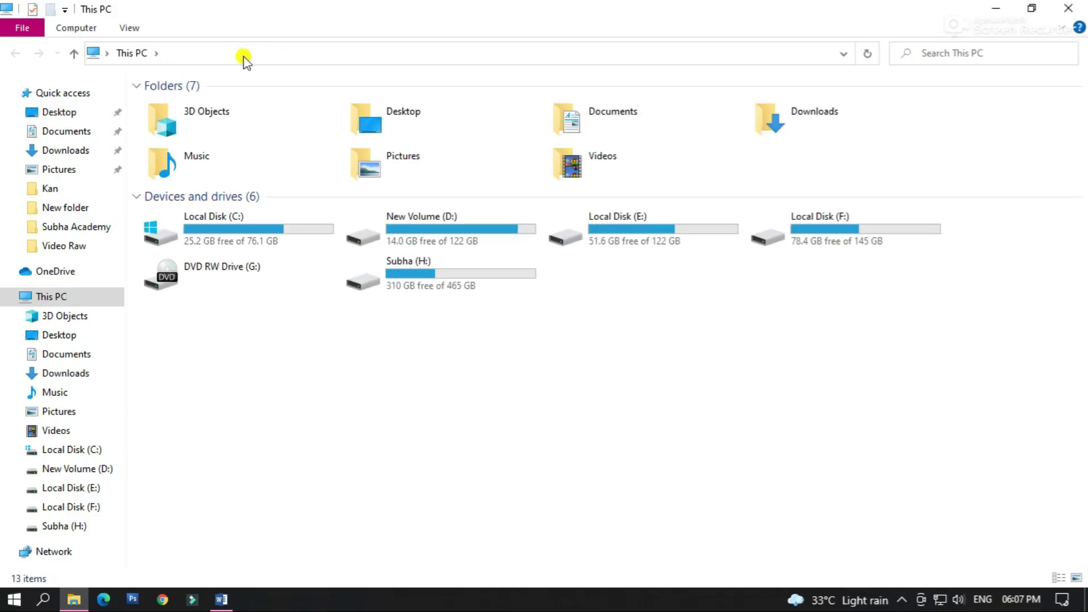
left_click(243, 54)
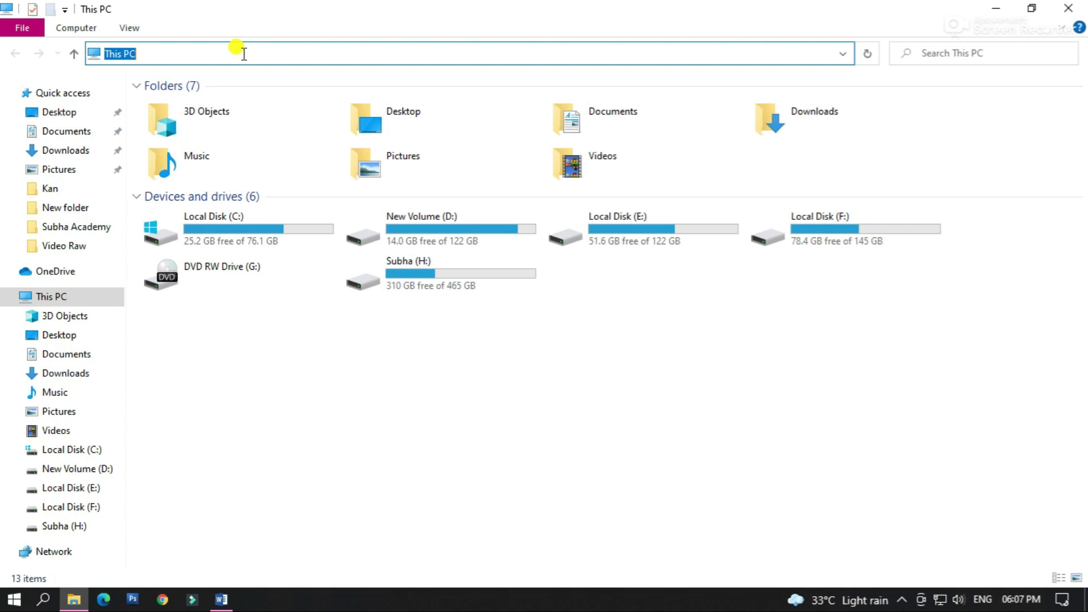
type("C:\\Users\\Subha\\AppData\\Local\\Microsoft\\Office\\UnsavedFiles")
key("Return")
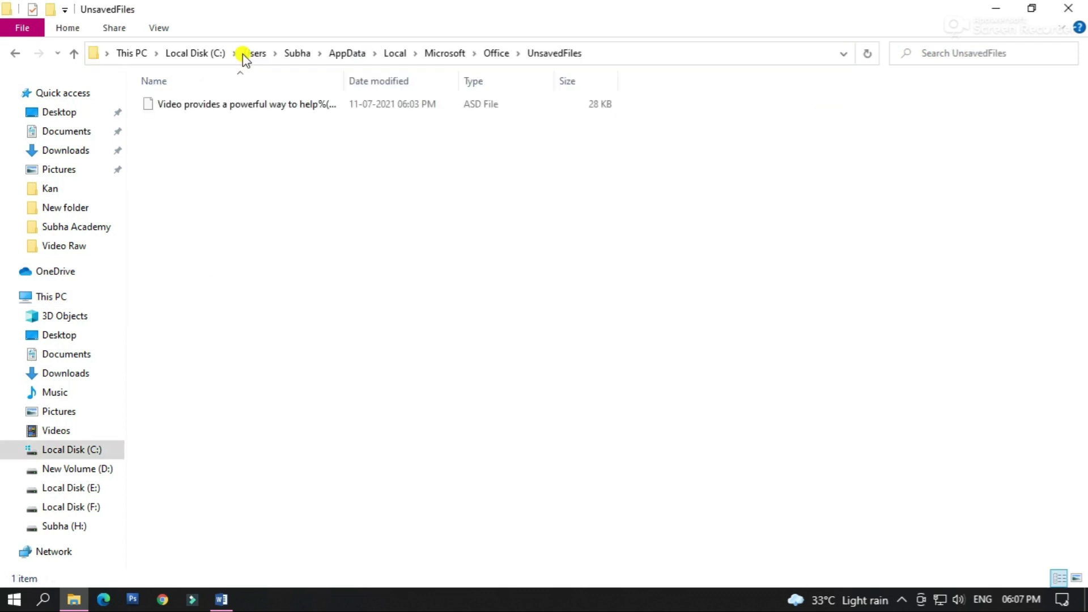